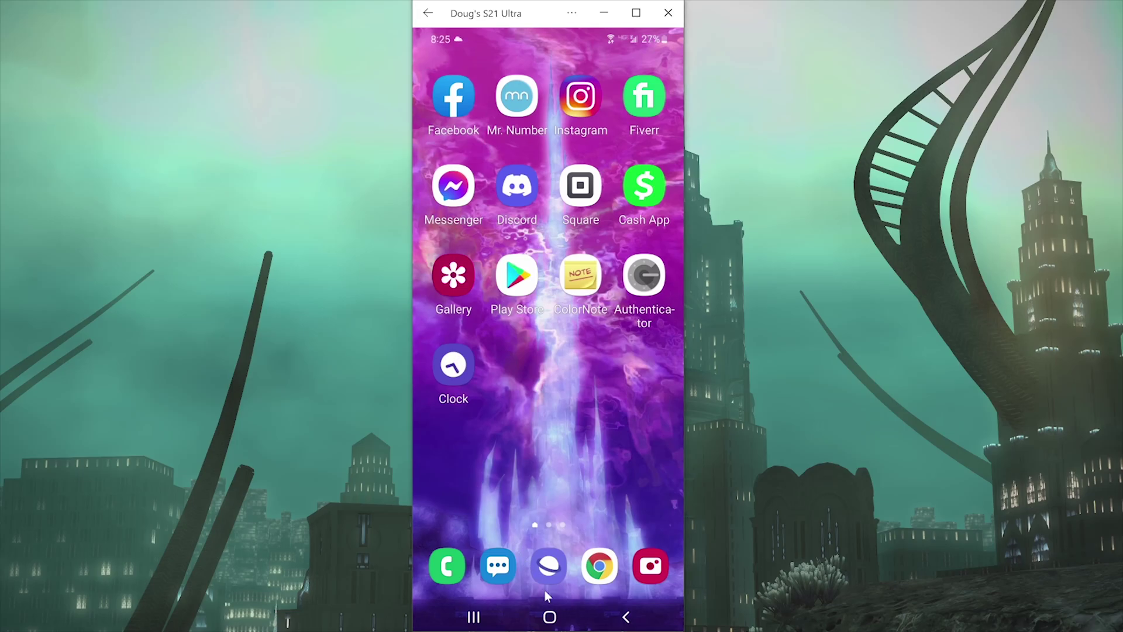
Step: Bring up the phone's full app drawer in Phone Link
left_click(549, 618)
Step: Confirm Google Voice Typing [Legacy] appears under Settings > General management > Keyboard list and default
left_click_drag(579, 404, 590, 249)
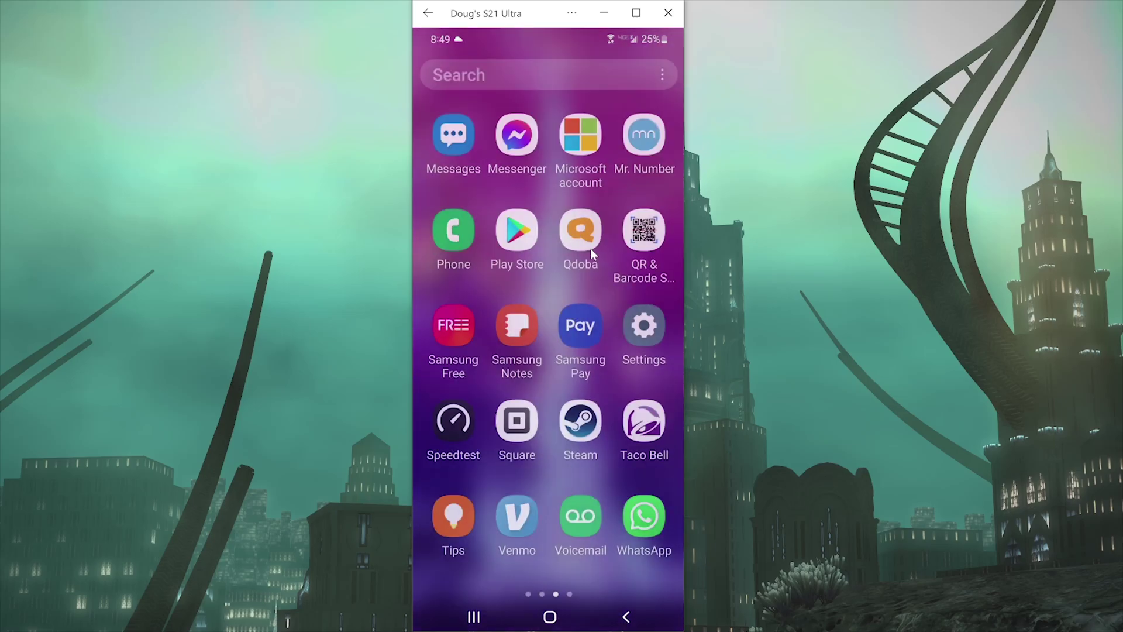
left_click(643, 324)
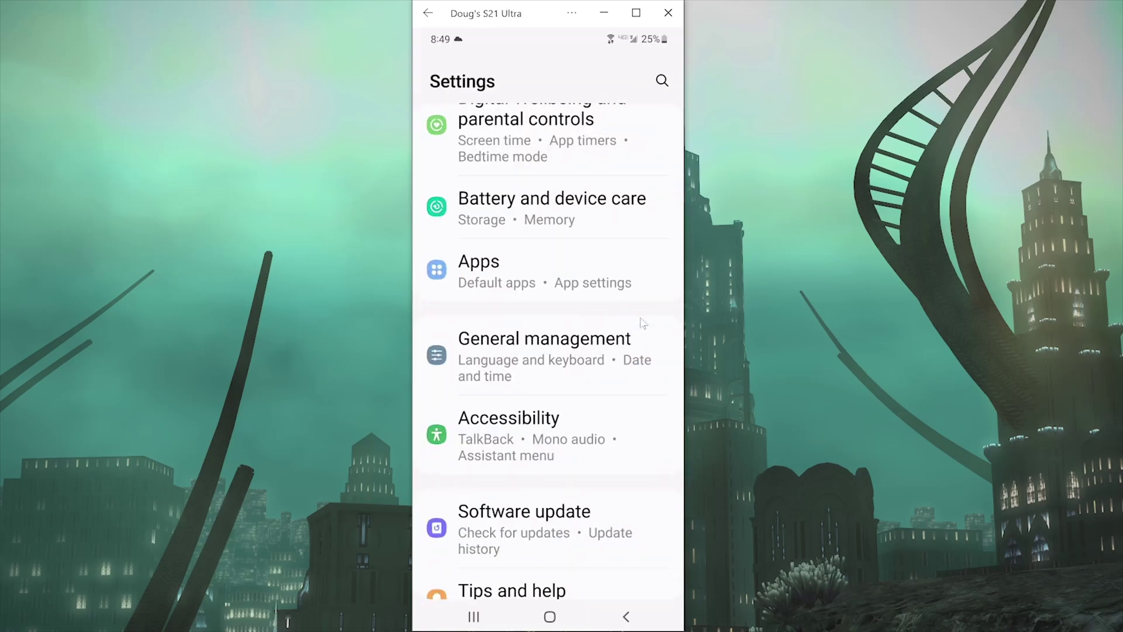
left_click(579, 337)
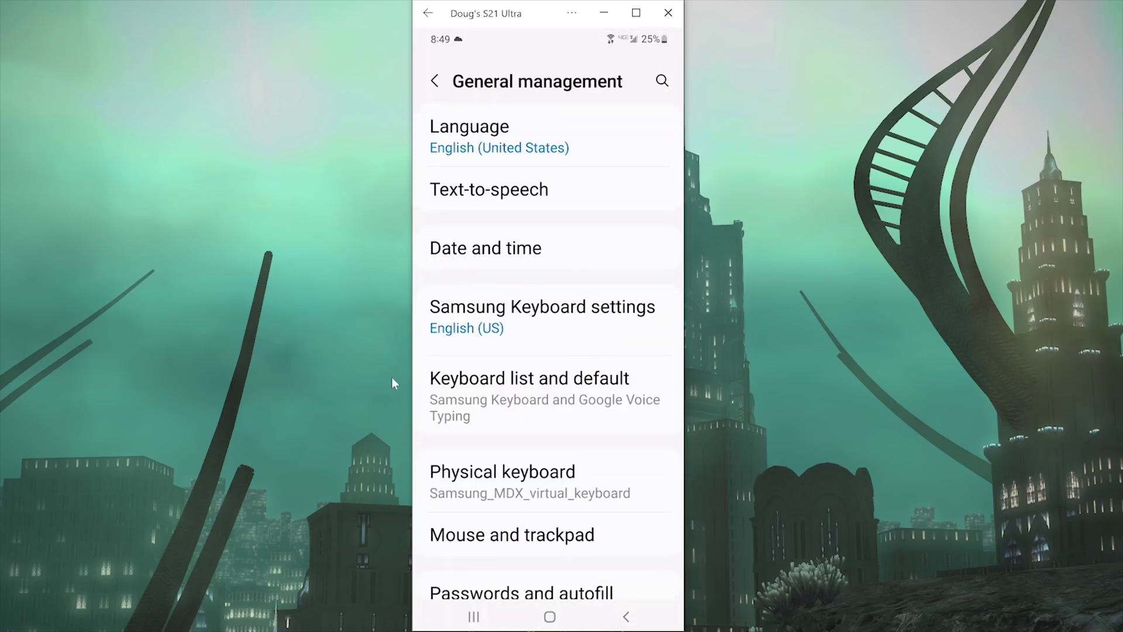
left_click(546, 400)
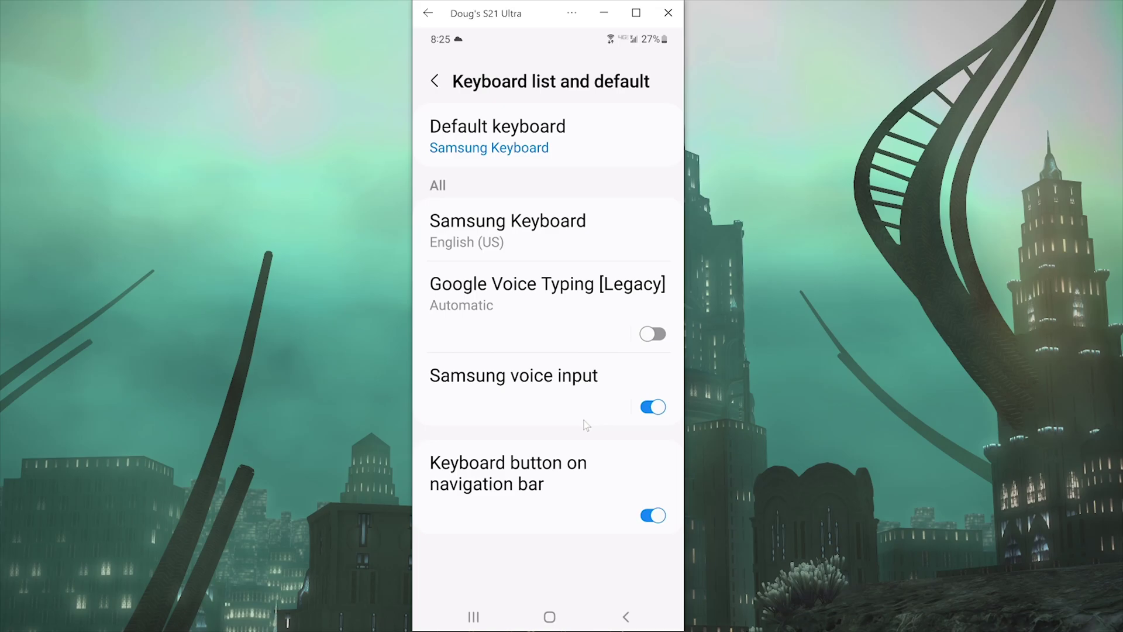
left_click(626, 617)
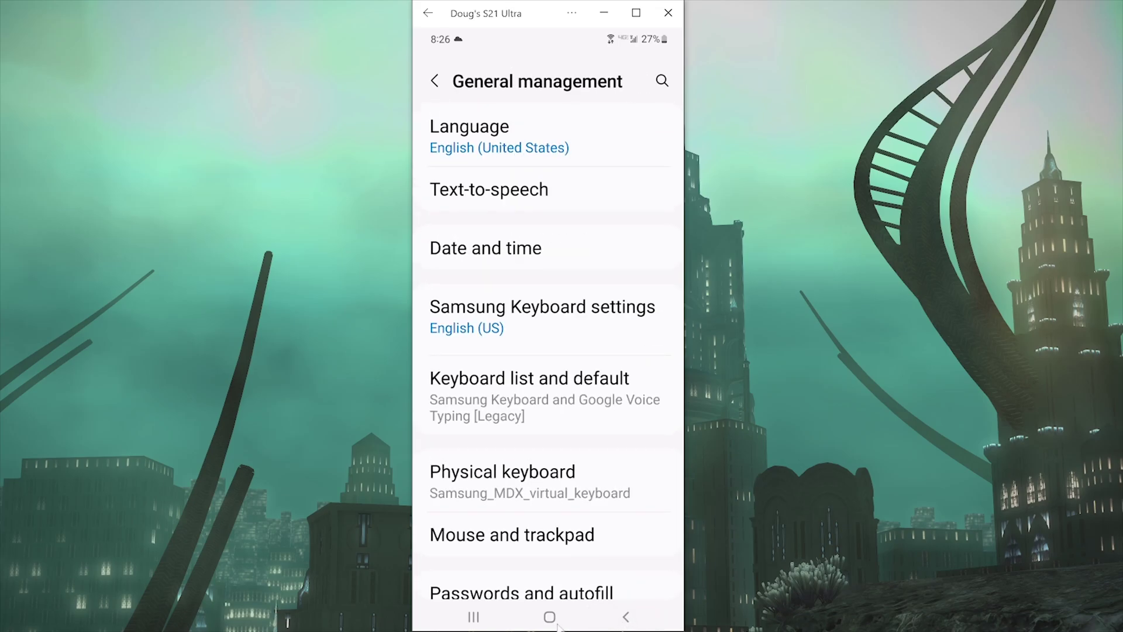
left_click(496, 620)
Step: Delete the test draft in the Messages conversation and try the keyboard microphone
left_click(550, 377)
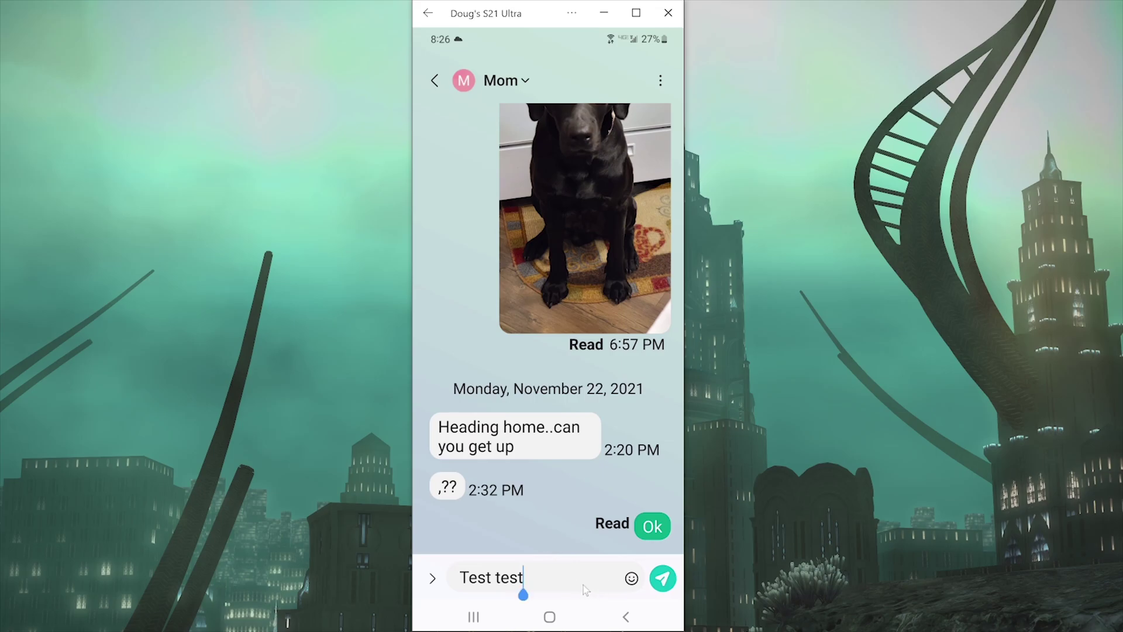
left_click(523, 584)
left_click(662, 539)
left_click(663, 539)
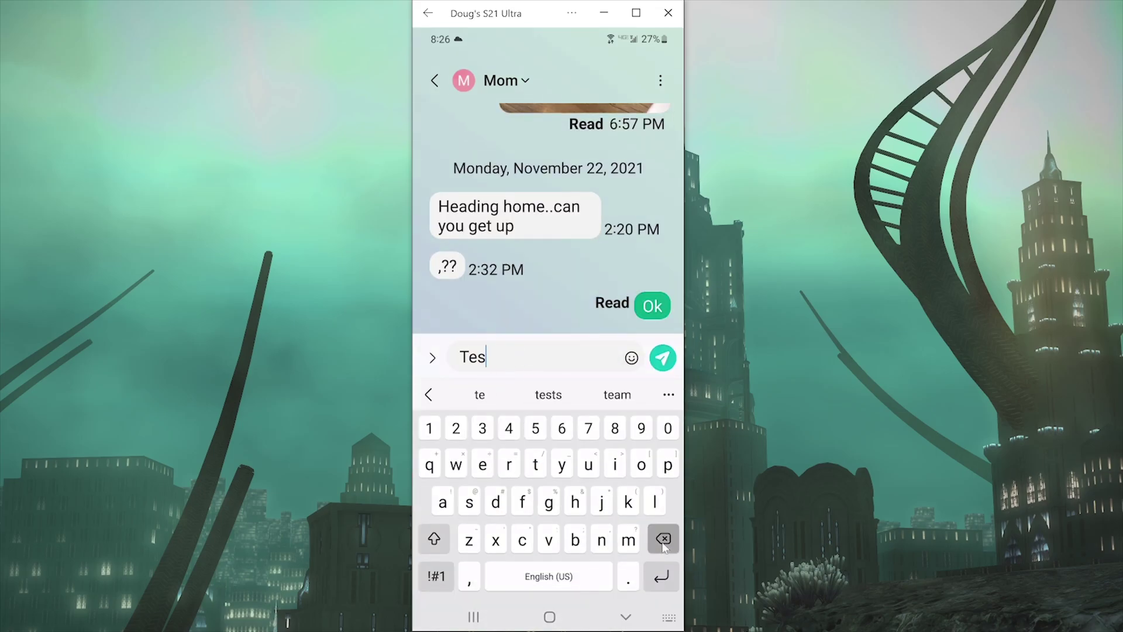
left_click(662, 539)
left_click(626, 396)
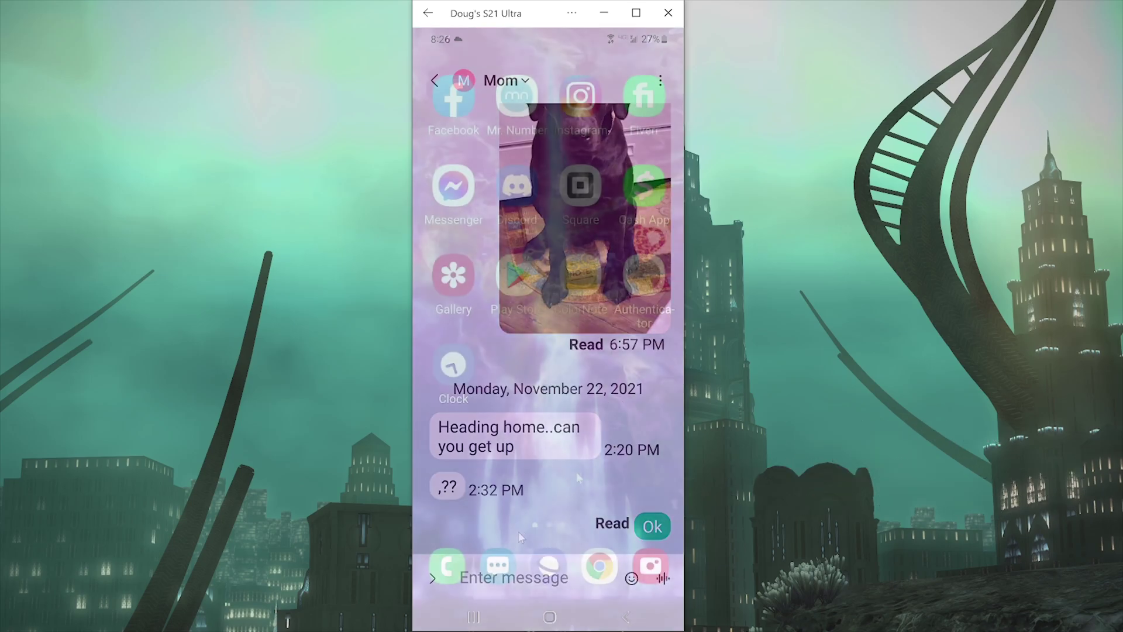
scroll(557, 352, "down", 2)
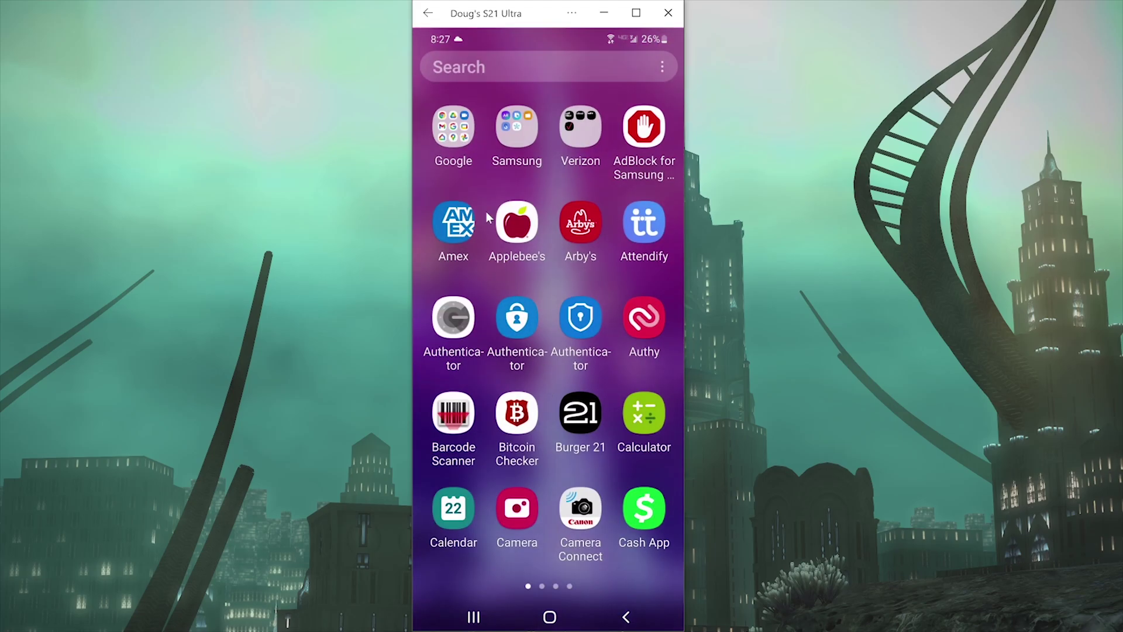
left_click(452, 128)
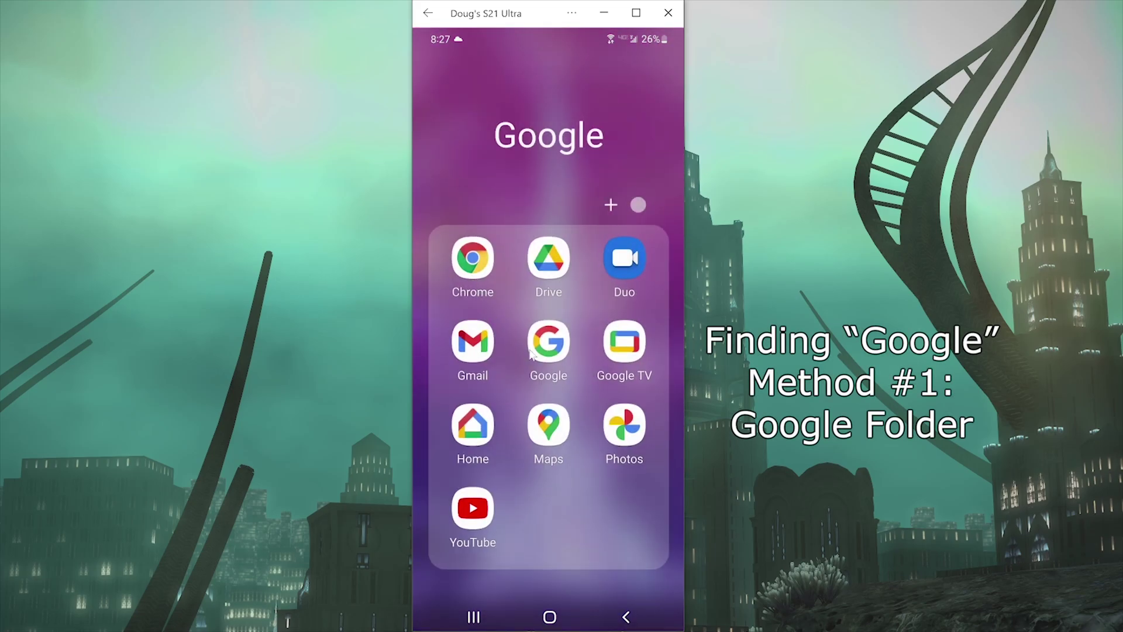
left_click(538, 354)
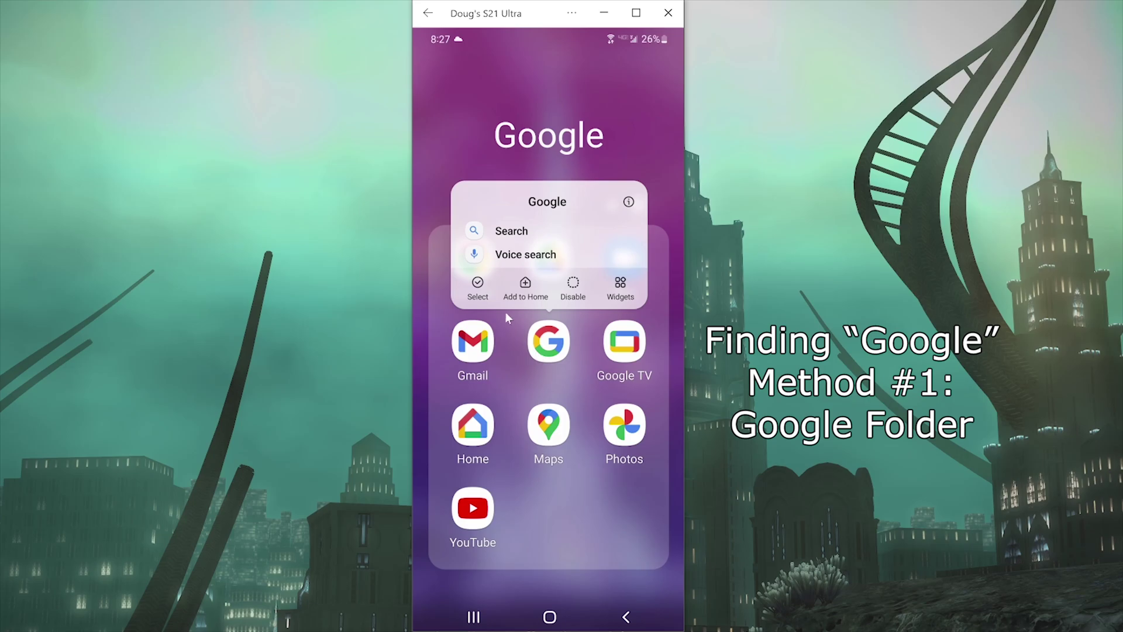
left_click(573, 287)
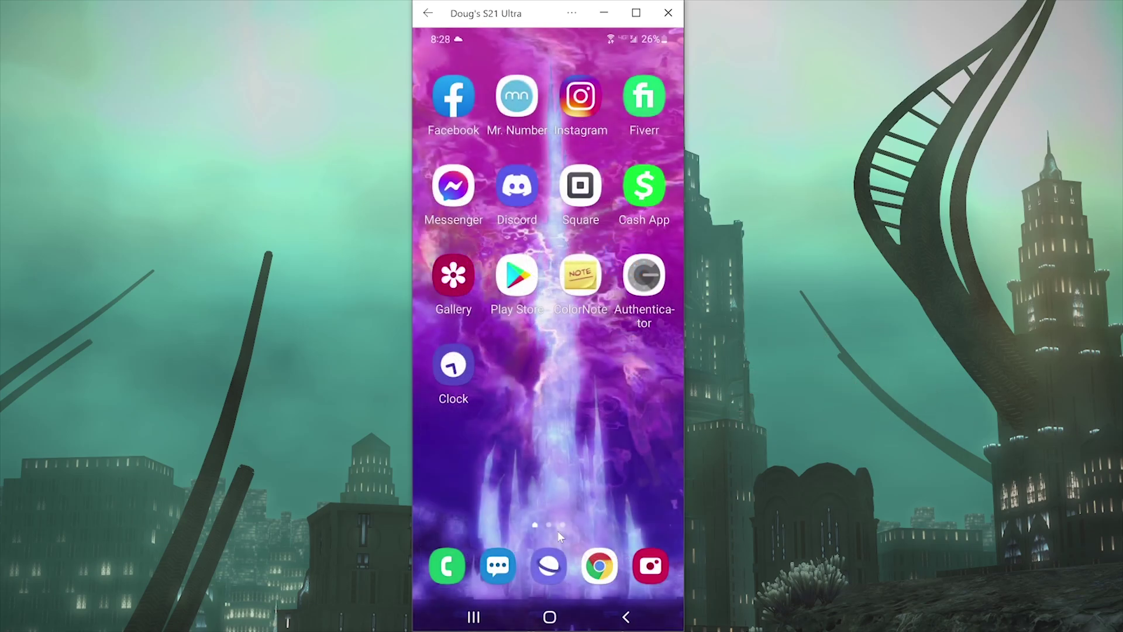
left_click_drag(557, 530, 527, 307)
left_click_drag(475, 406, 421, 406)
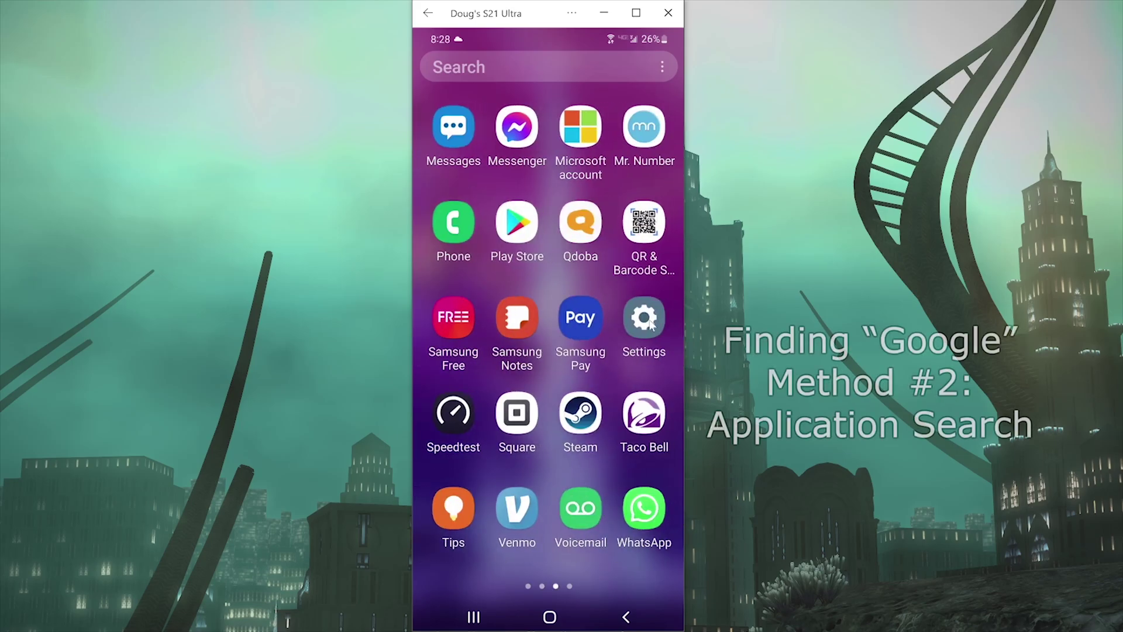
Step: Disable the Google app from its App info page in Settings > Apps
left_click(644, 316)
left_click(559, 263)
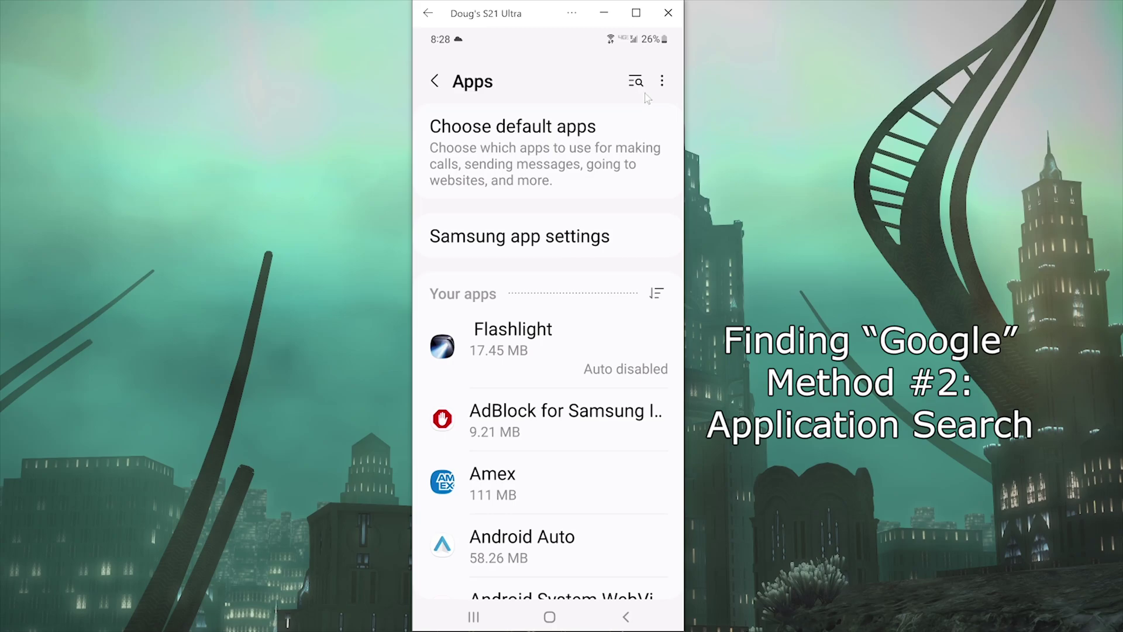
type("Go")
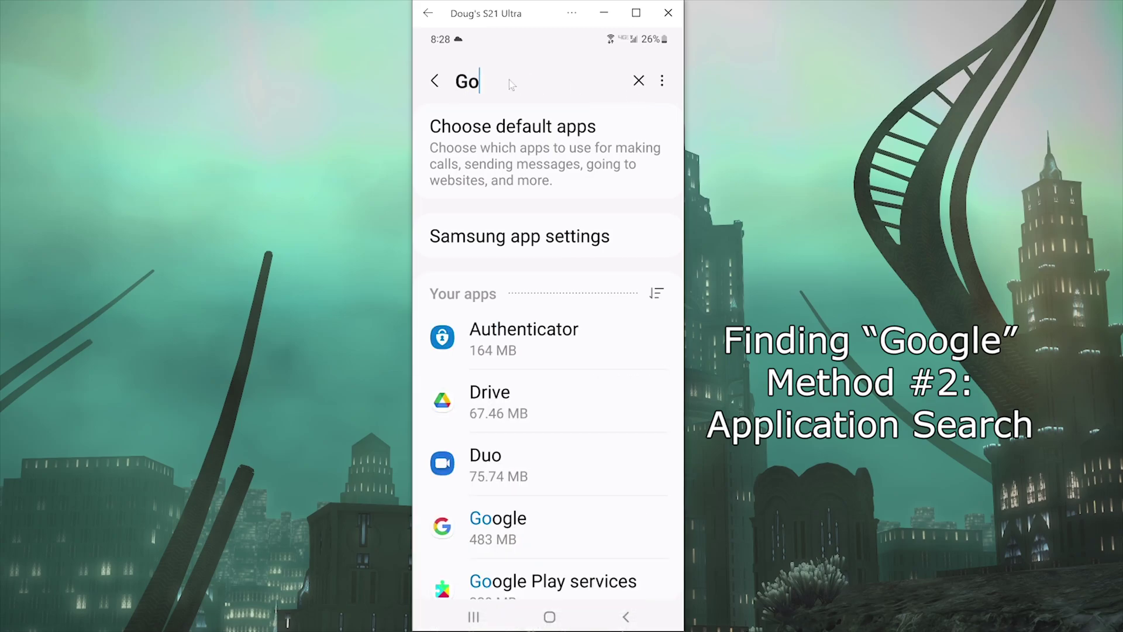
type("ogle")
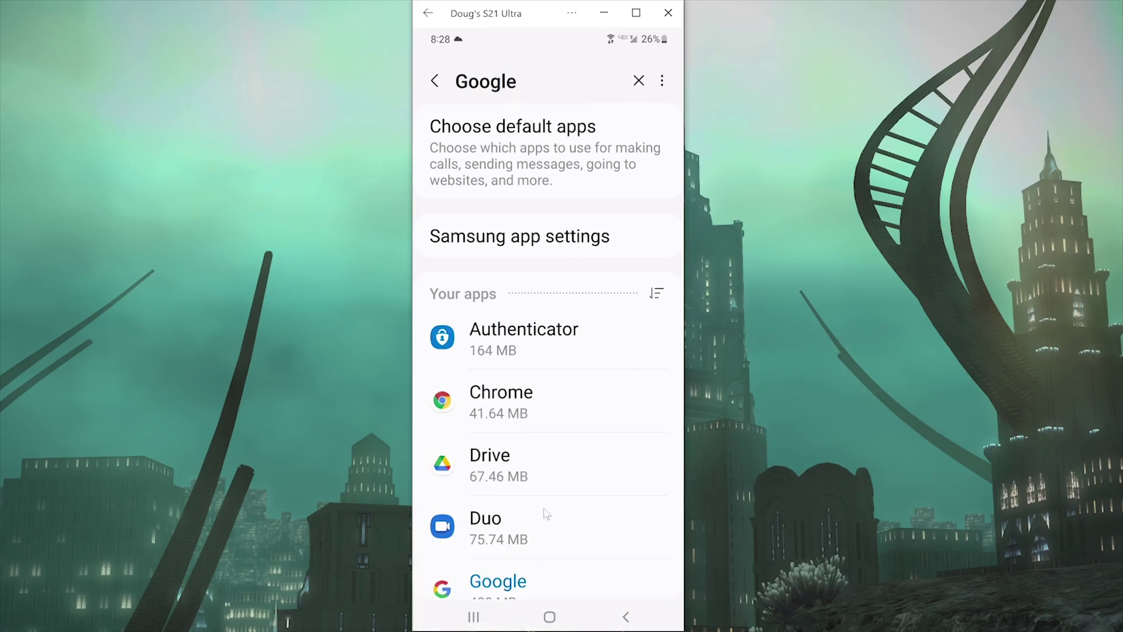
scroll(567, 403, "down", 3)
left_click(566, 419)
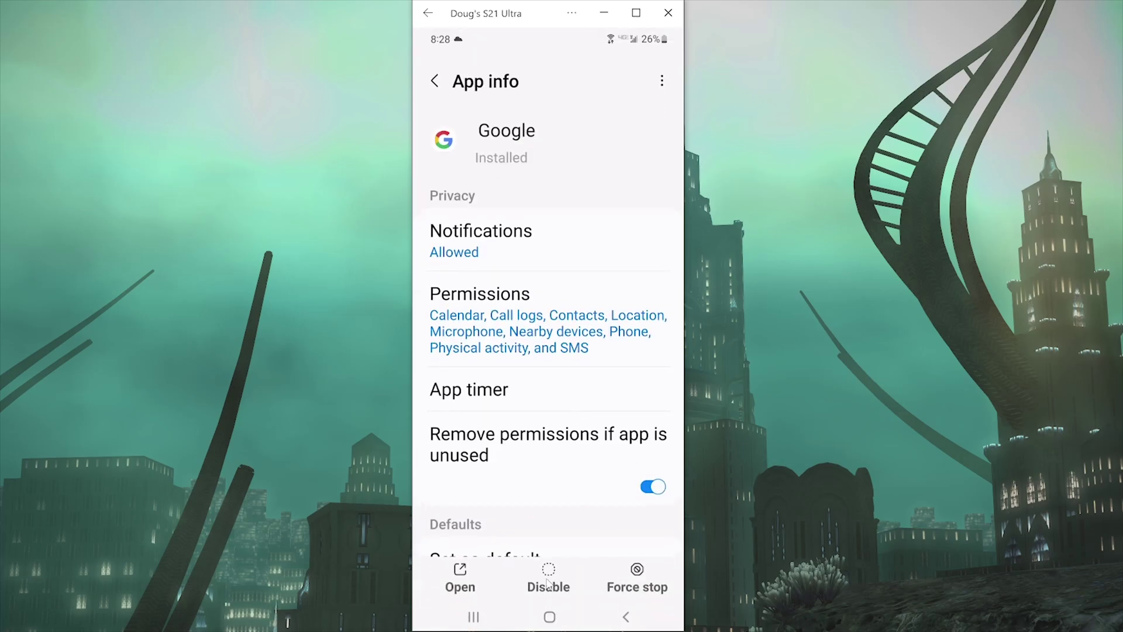
left_click(548, 579)
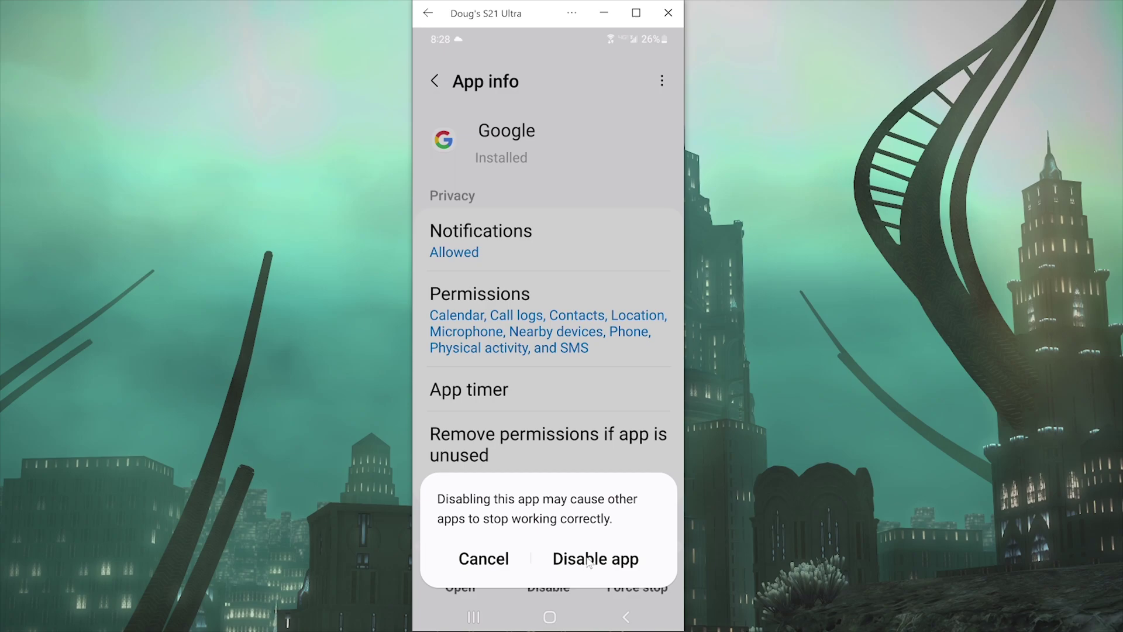
left_click(588, 559)
right_click(605, 82)
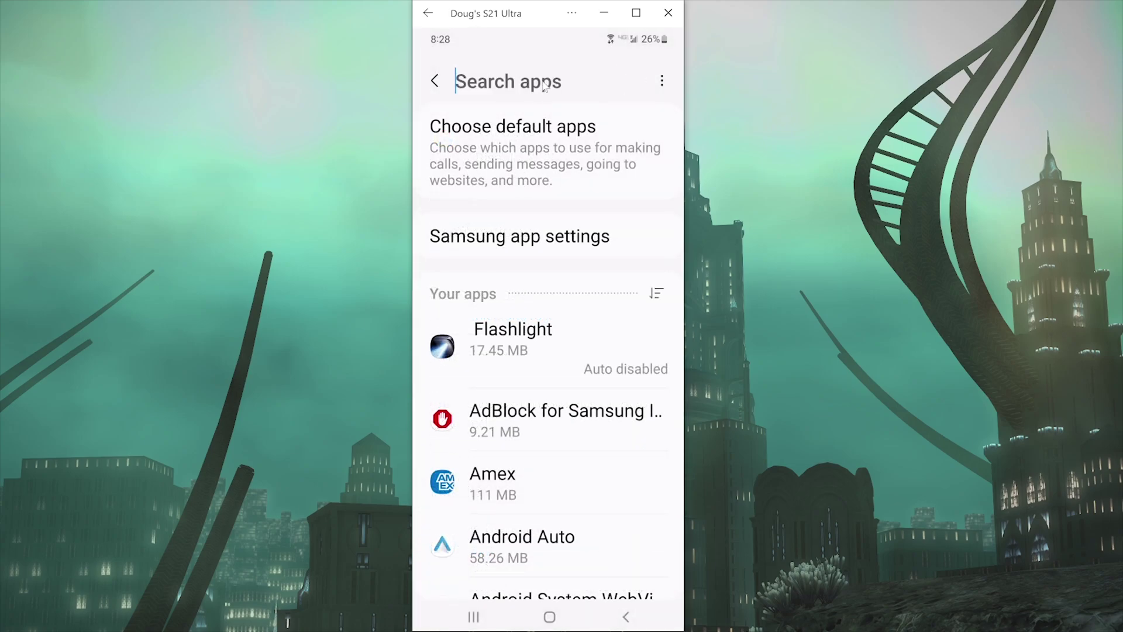
type("Google S")
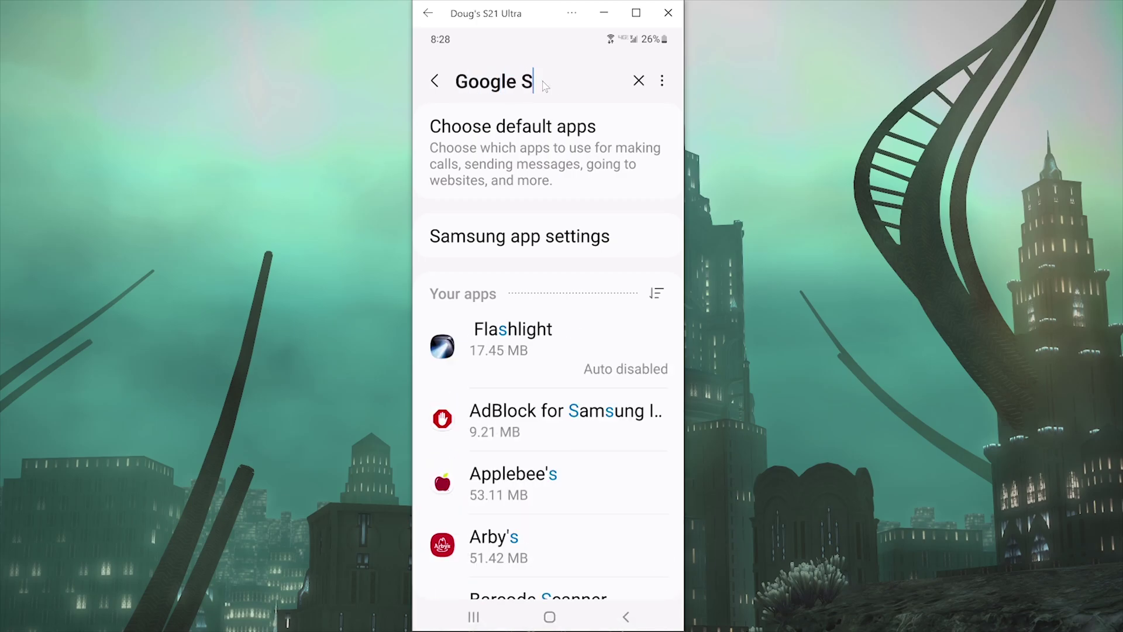
type("pee")
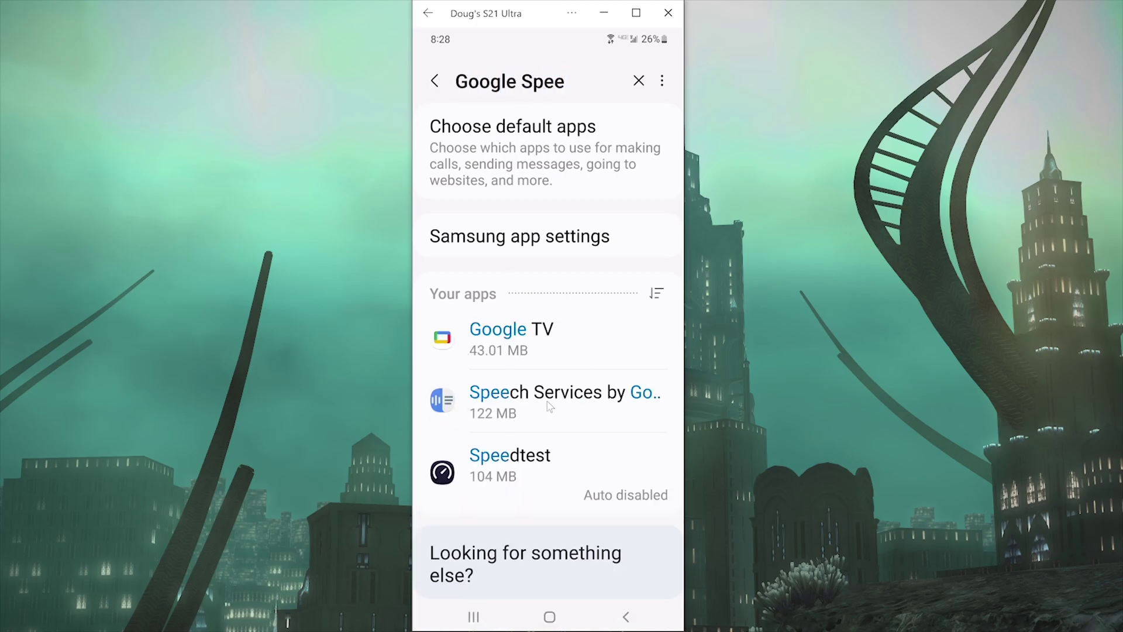
Step: Open the Google Play page for Speech Services by Google from its App info
left_click(549, 406)
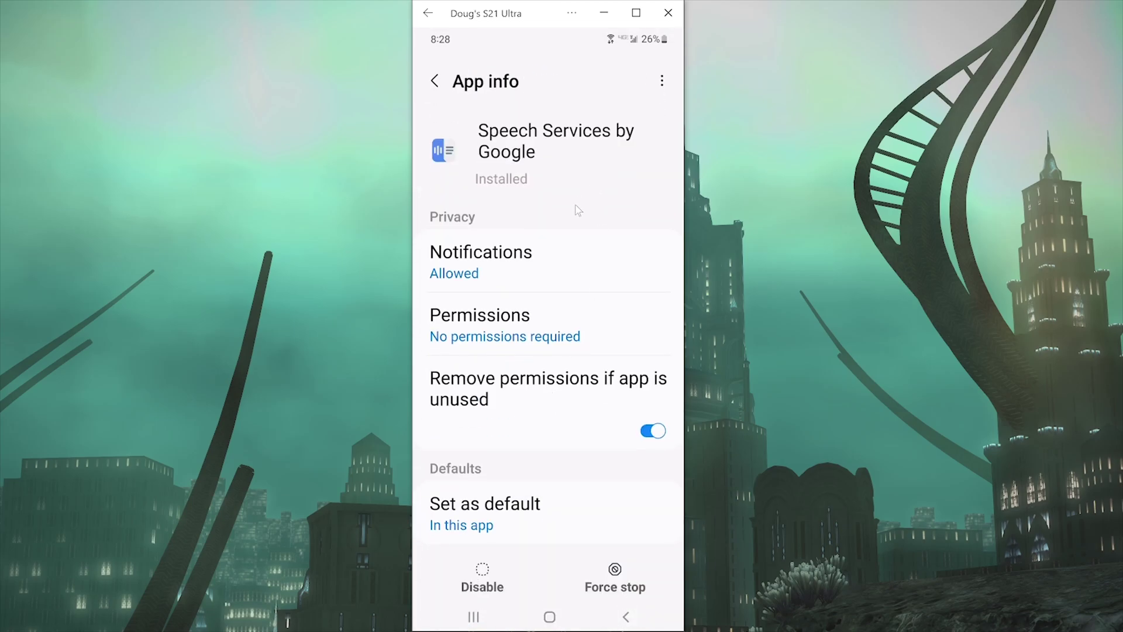
scroll(534, 418, "down", 2)
scroll(556, 319, "down", 2)
scroll(552, 376, "down", 1)
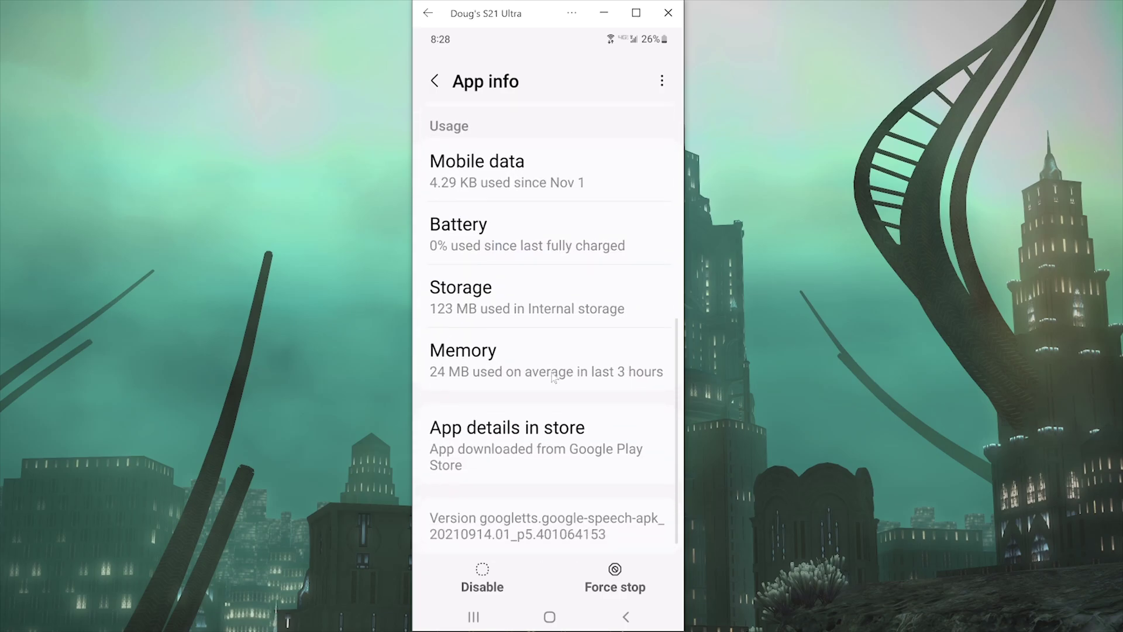
left_click(515, 454)
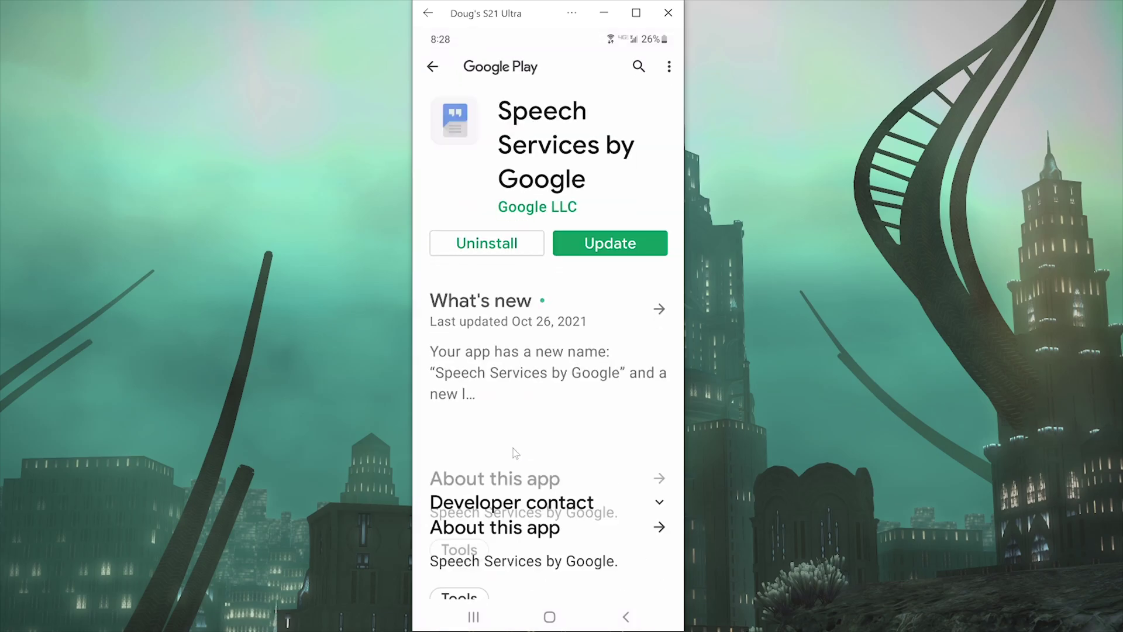
Step: Start the Speech Services by Google update in Google Play
left_click(610, 246)
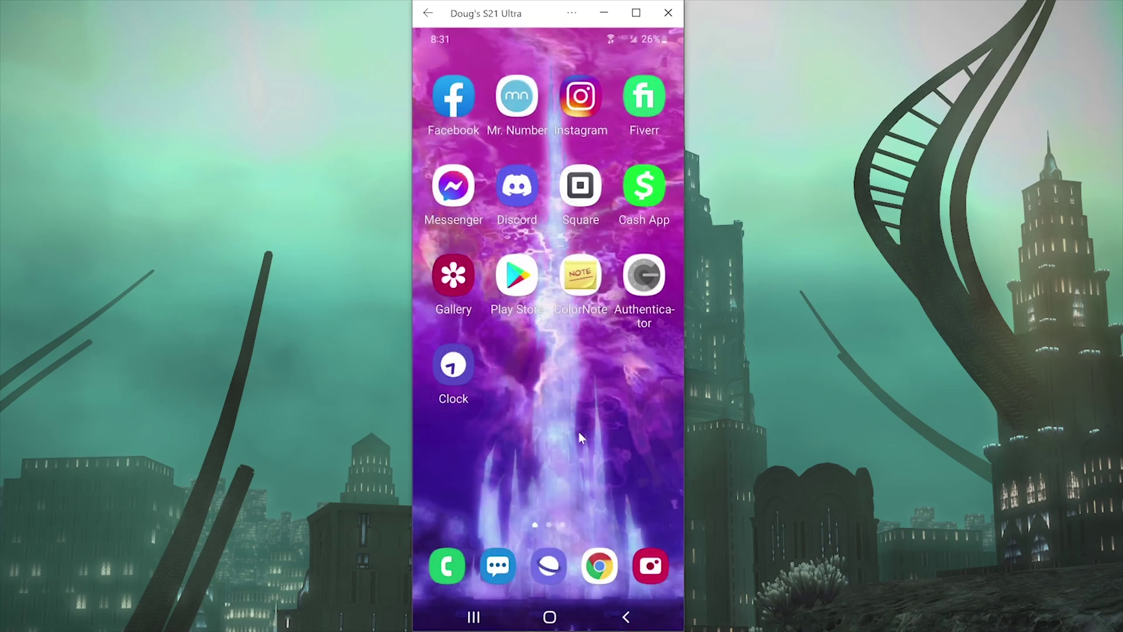
Step: Switch off Samsung voice input under General management > Keyboard list and default
left_click_drag(578, 432, 583, 354)
left_click(630, 322)
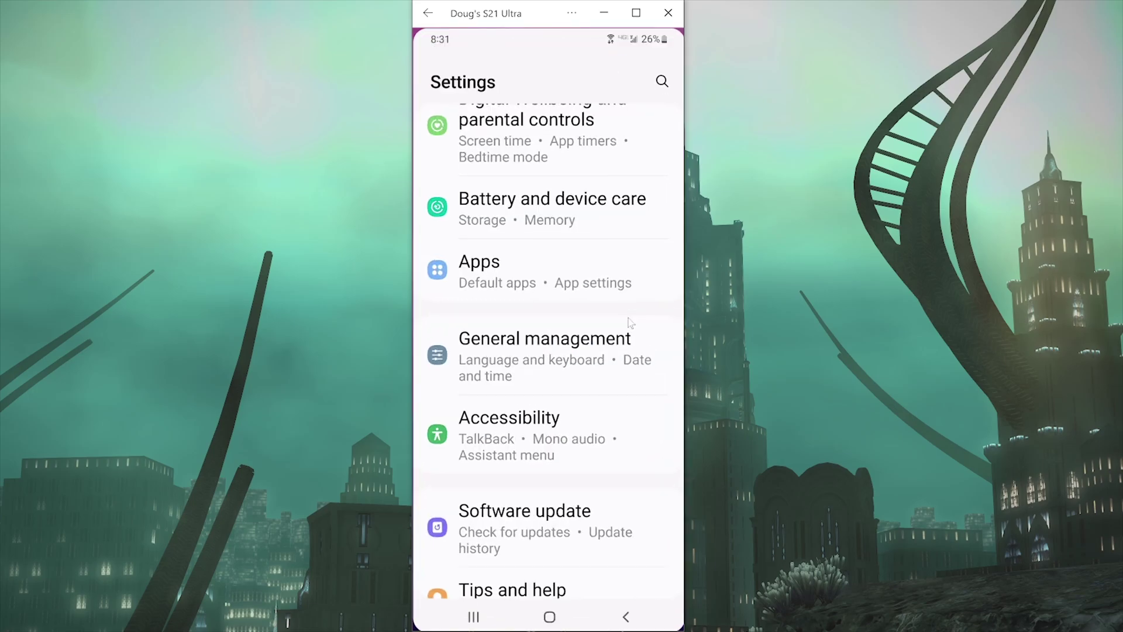
left_click(546, 348)
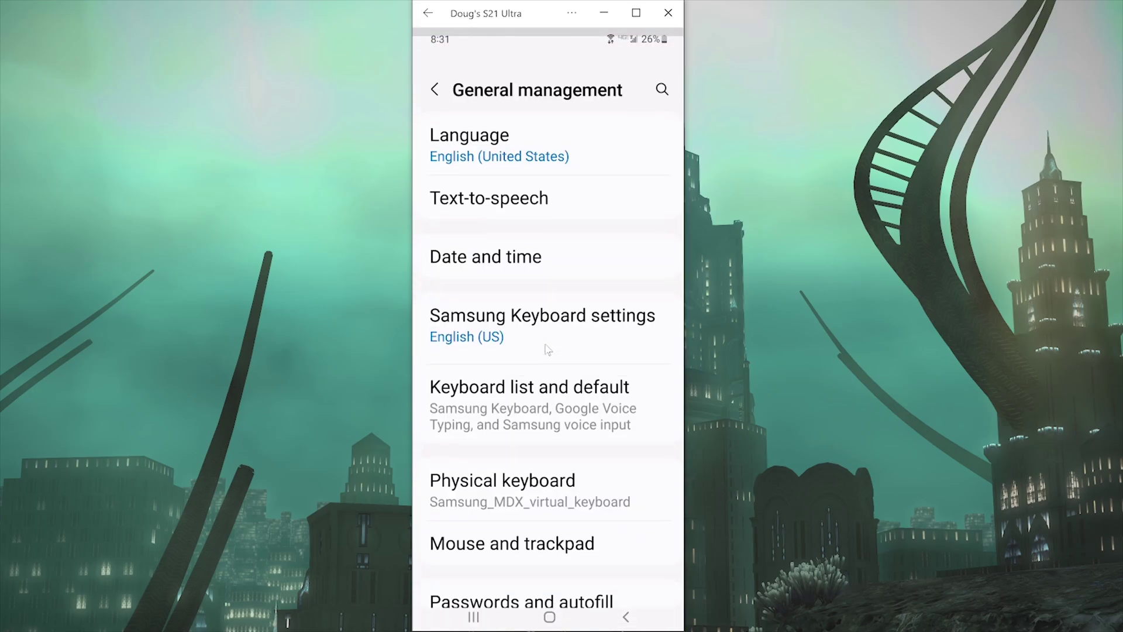
left_click(521, 407)
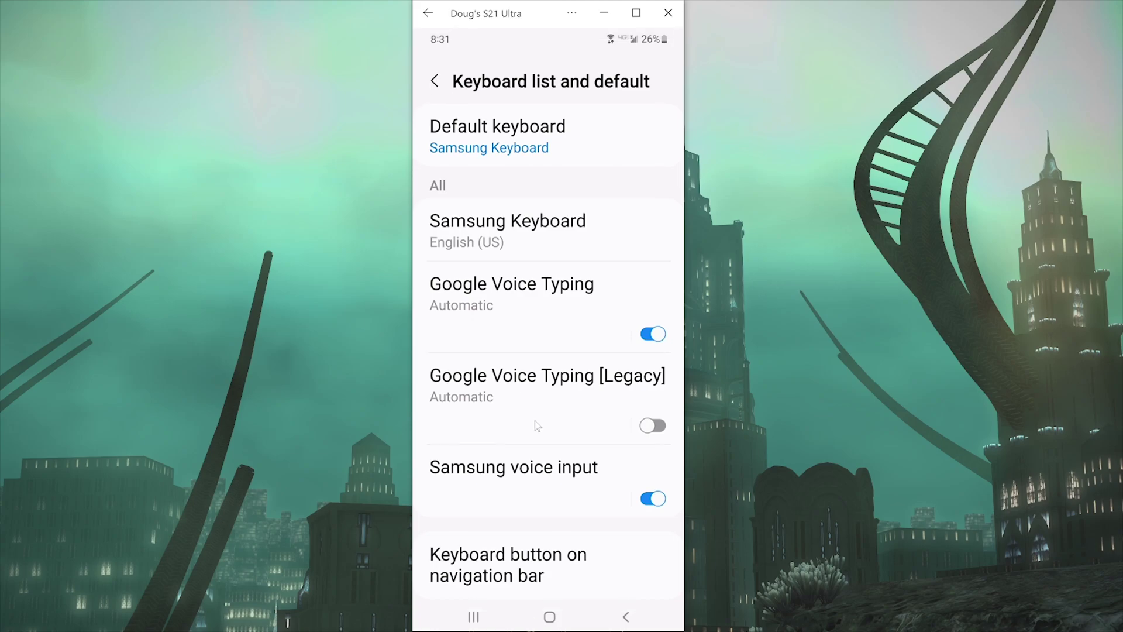
left_click(653, 499)
Step: Start Google voice dictation in the reply field of the recent Messages conversation
left_click(549, 617)
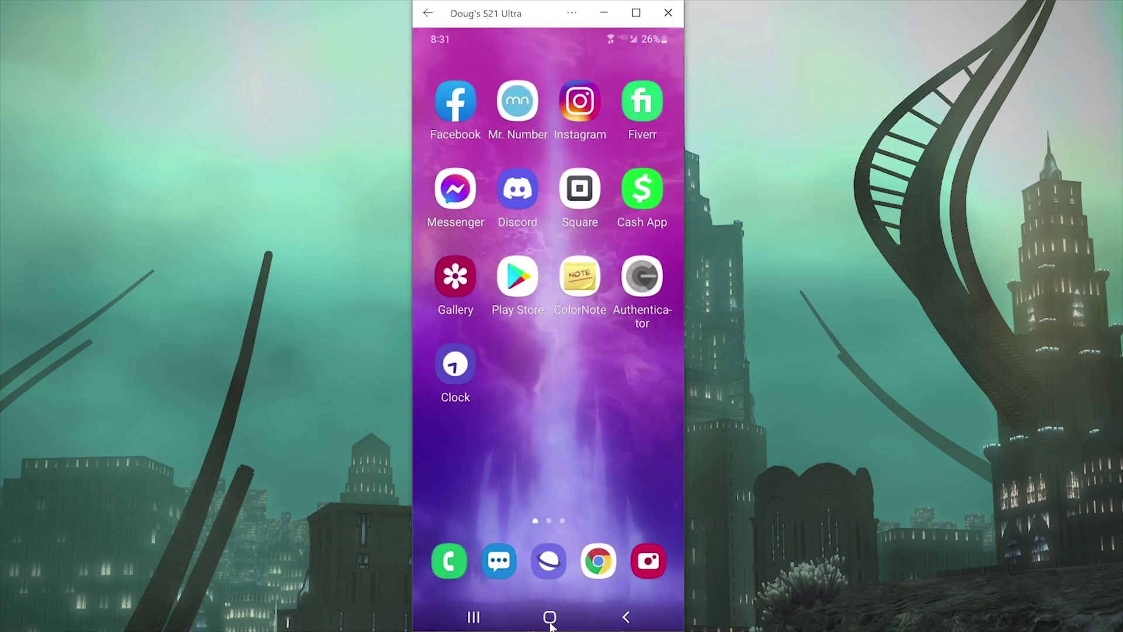
left_click(498, 566)
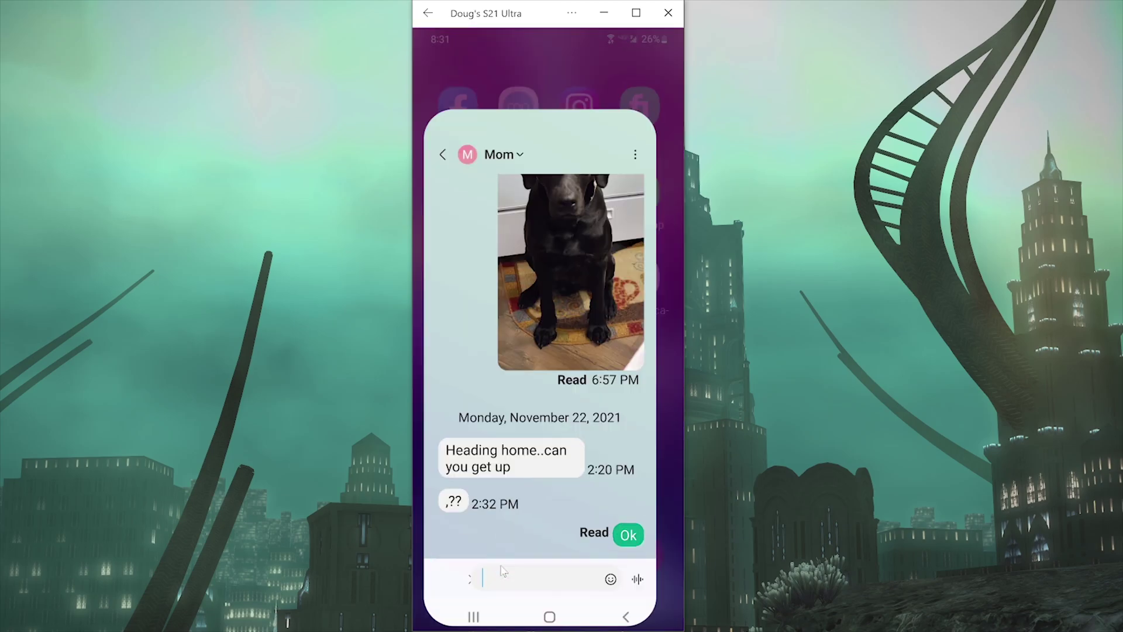
left_click(585, 583)
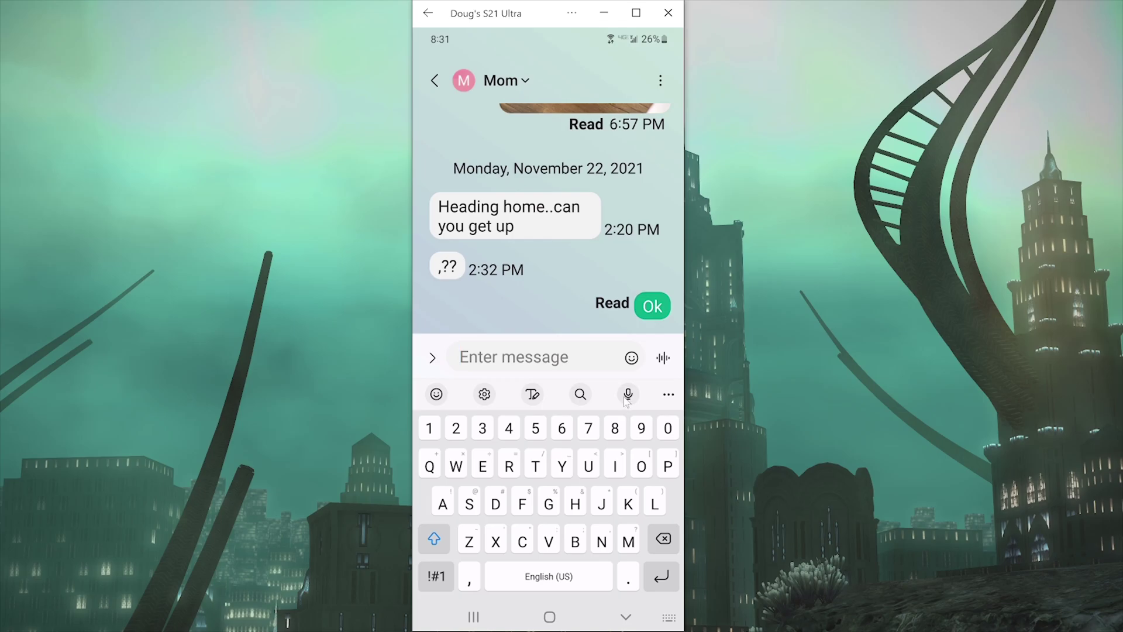
left_click(627, 395)
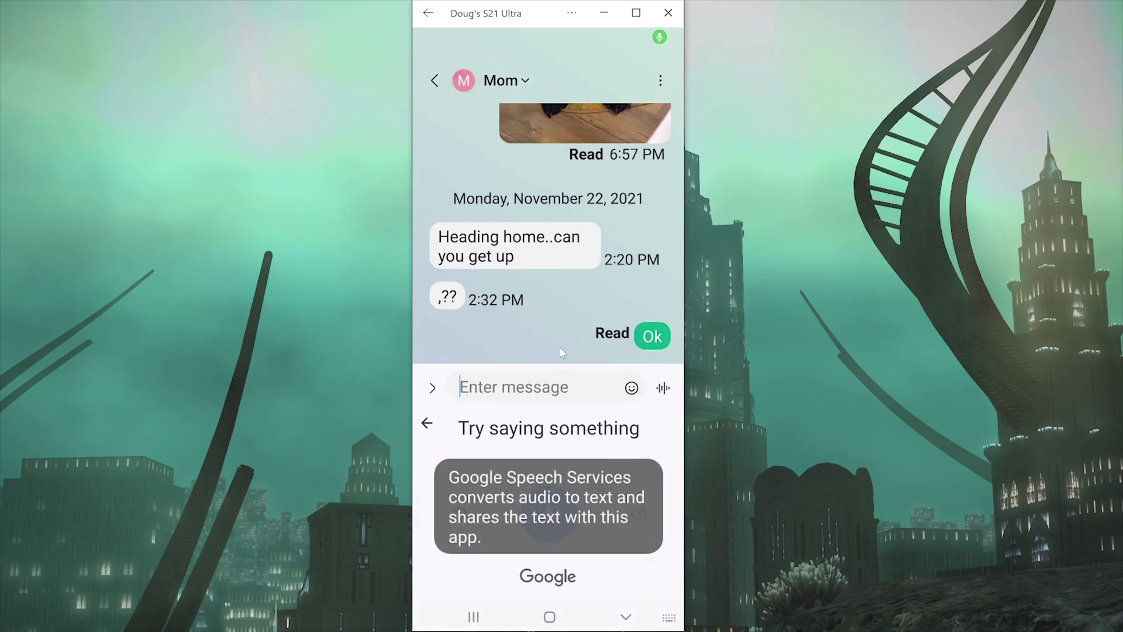